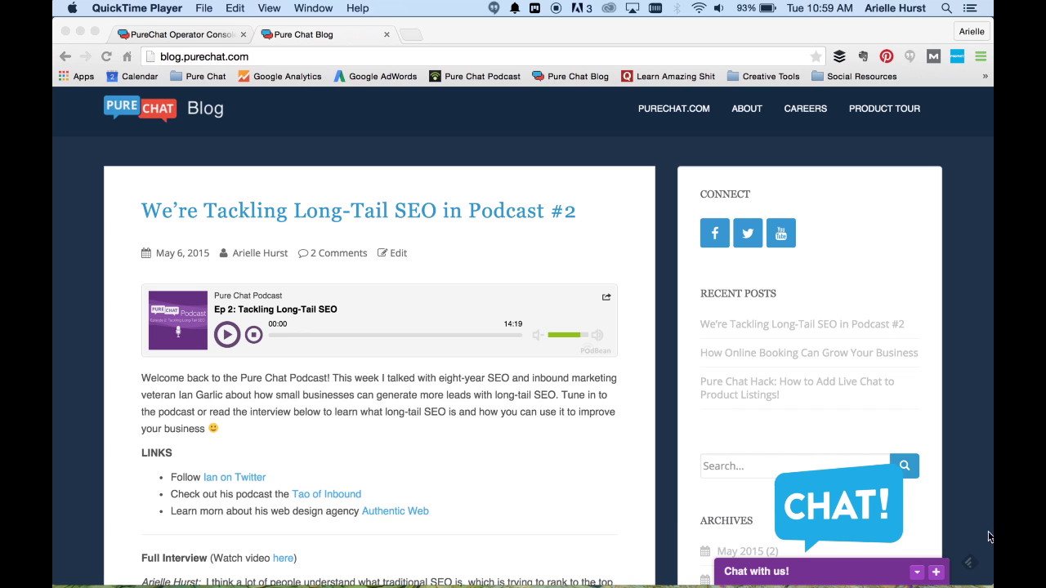
Open the Blog chat widget for editing from the operator console's management area and show its trigger settings.
left_click(692, 573)
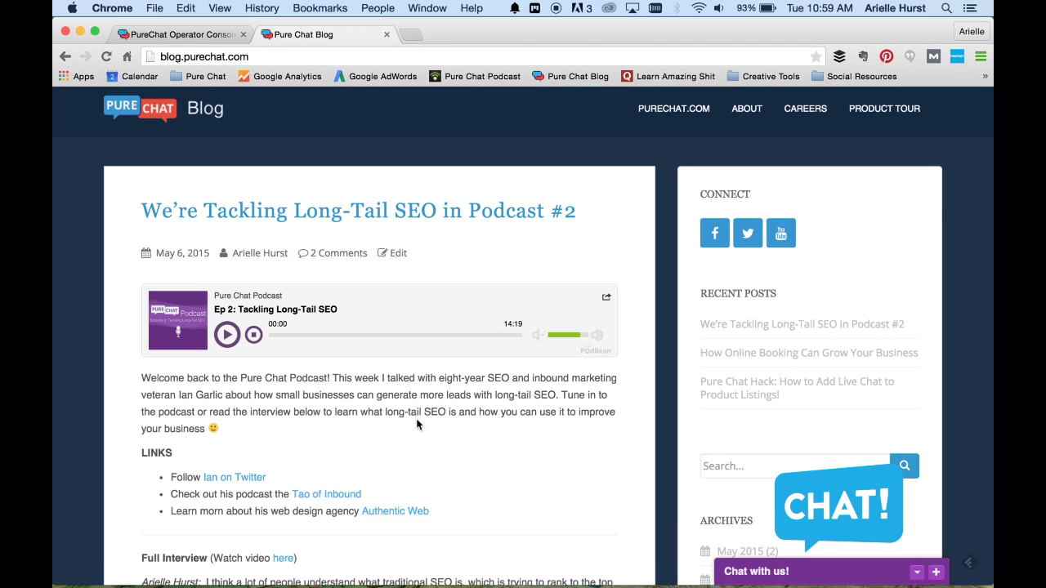
left_click(201, 35)
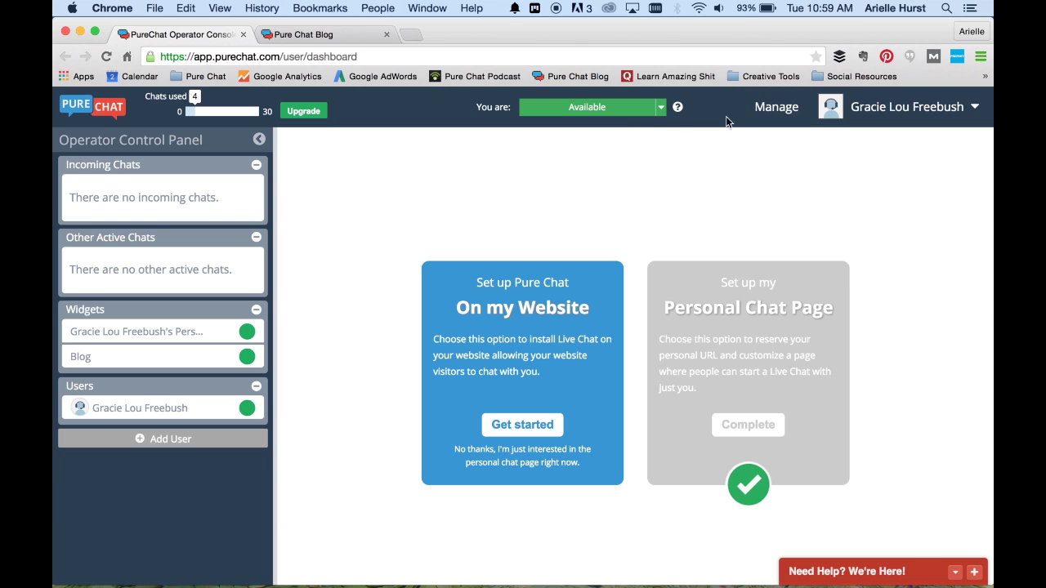
left_click(765, 112)
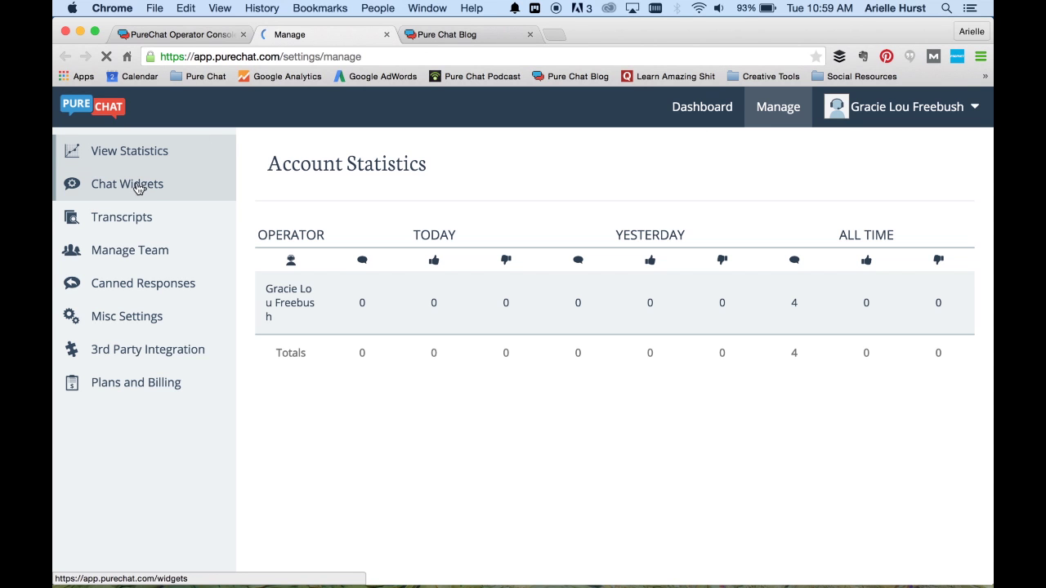
left_click(181, 190)
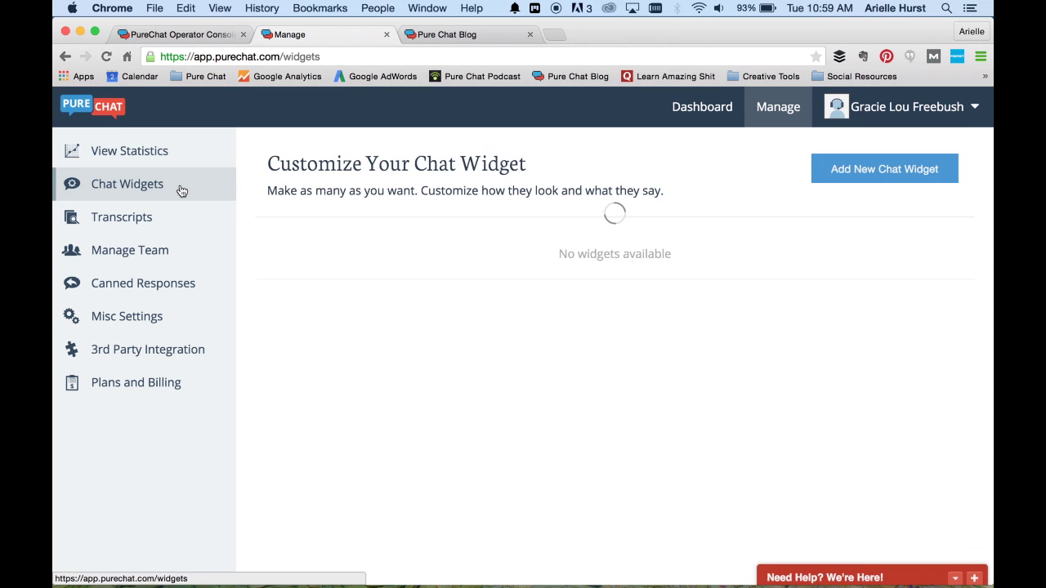
left_click(567, 257)
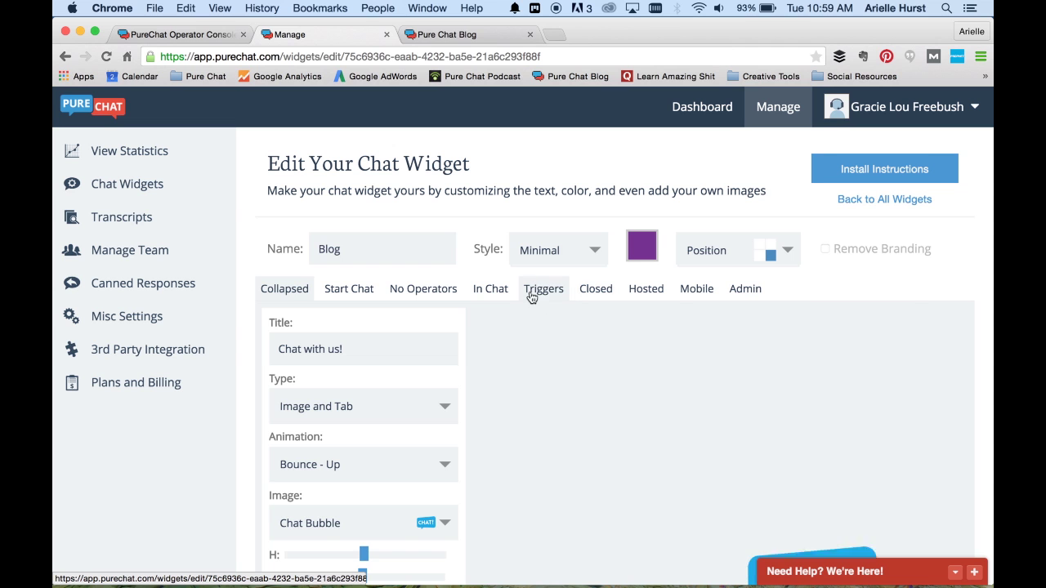
left_click(538, 297)
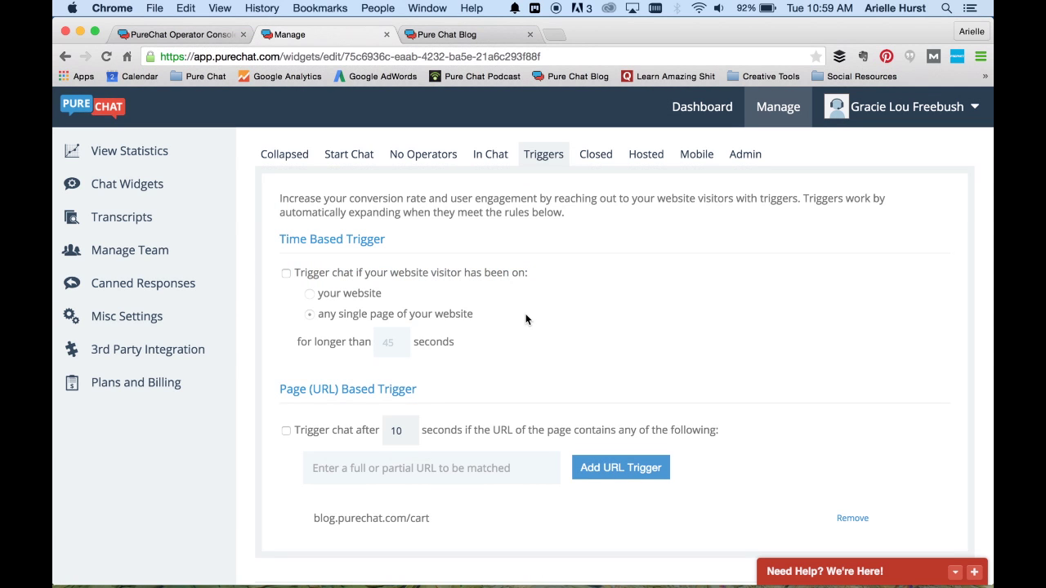
Enable the time-based trigger for visitors who have been on your website for longer than 5 seconds.
left_click(285, 275)
left_click(398, 342)
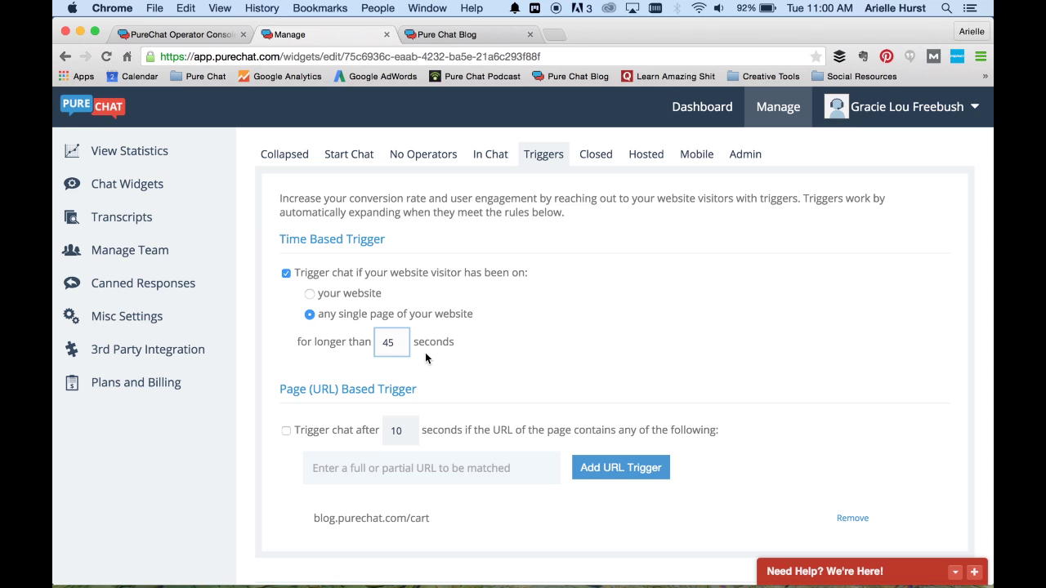
left_click(309, 295)
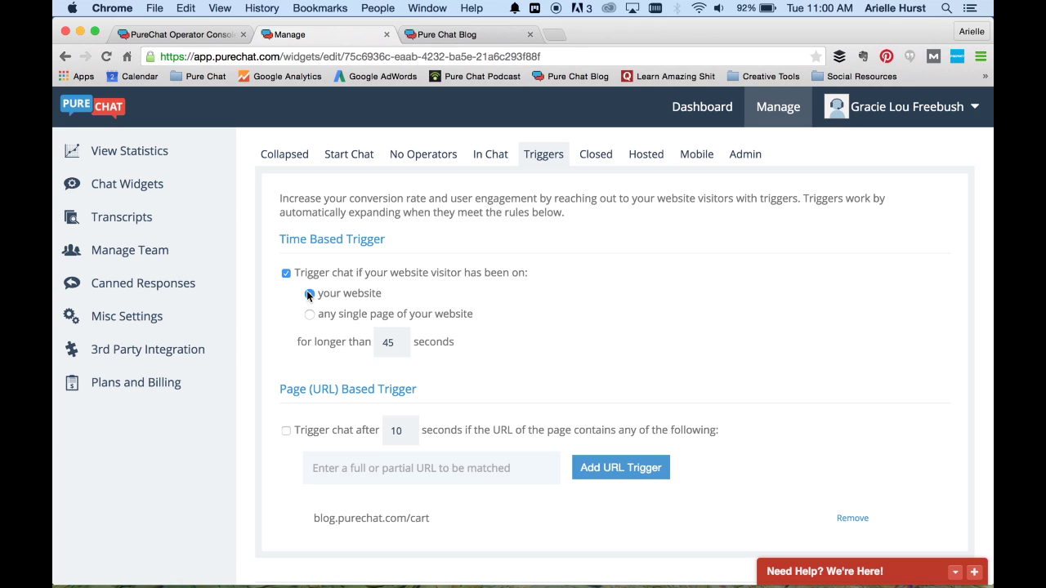
left_click(400, 341)
double_click(400, 342)
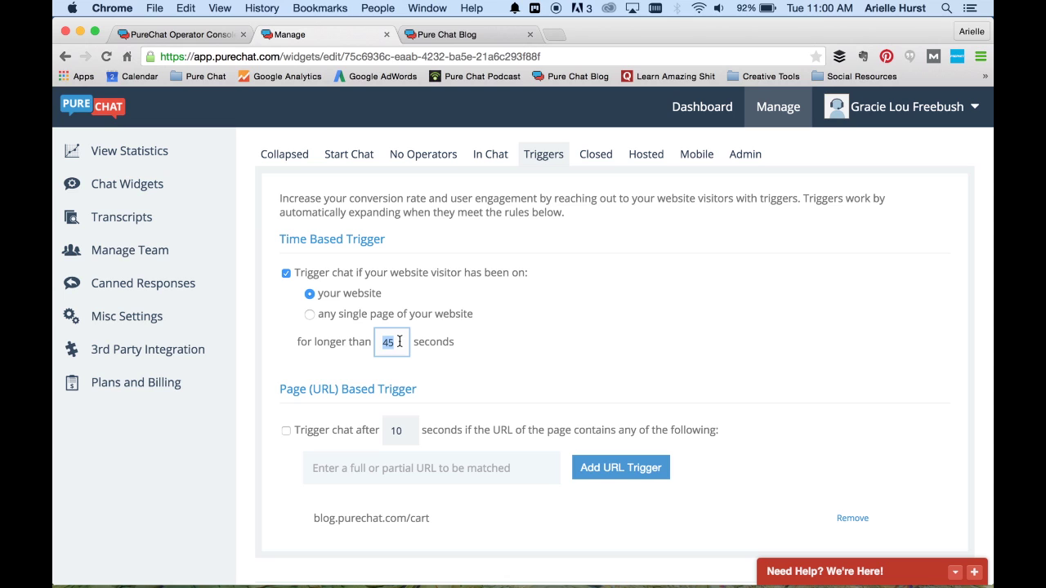
type("5")
left_click(446, 387)
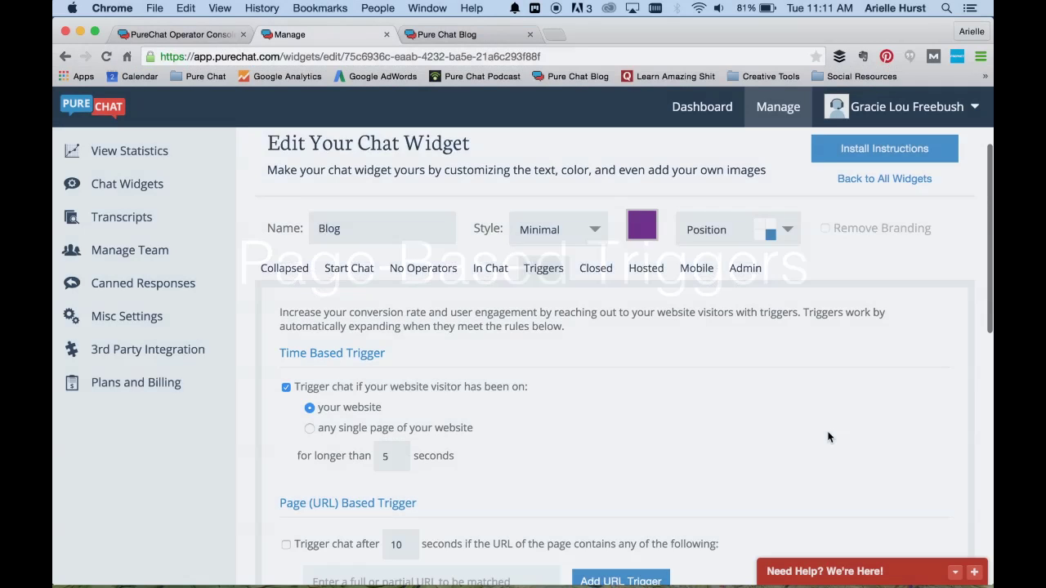
Enable the page (URL) based trigger and add blog.purechat.com/mycart as a URL to match.
scroll(829, 437, "down", 3)
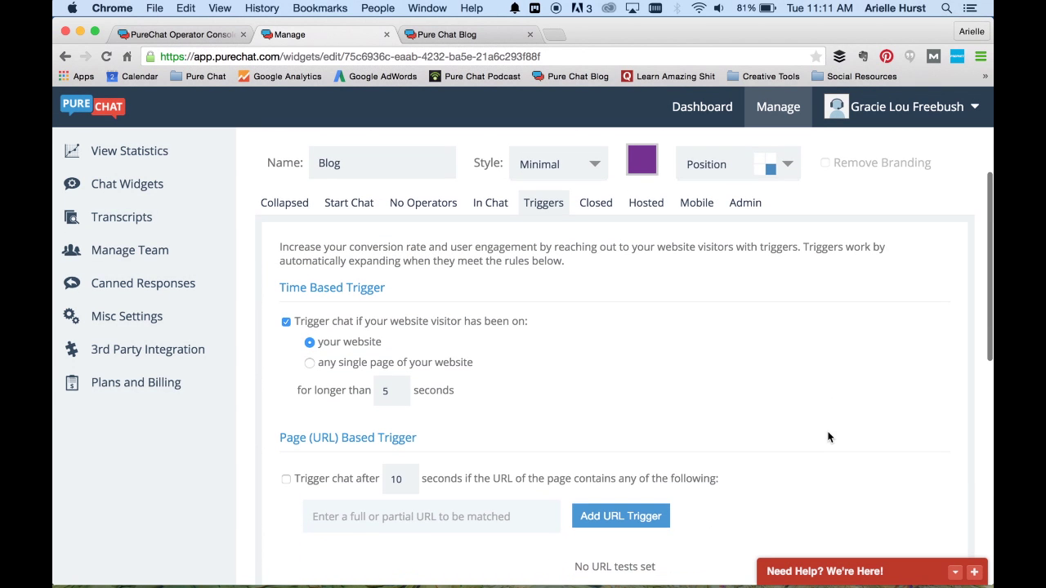
scroll(828, 436, "down", 1)
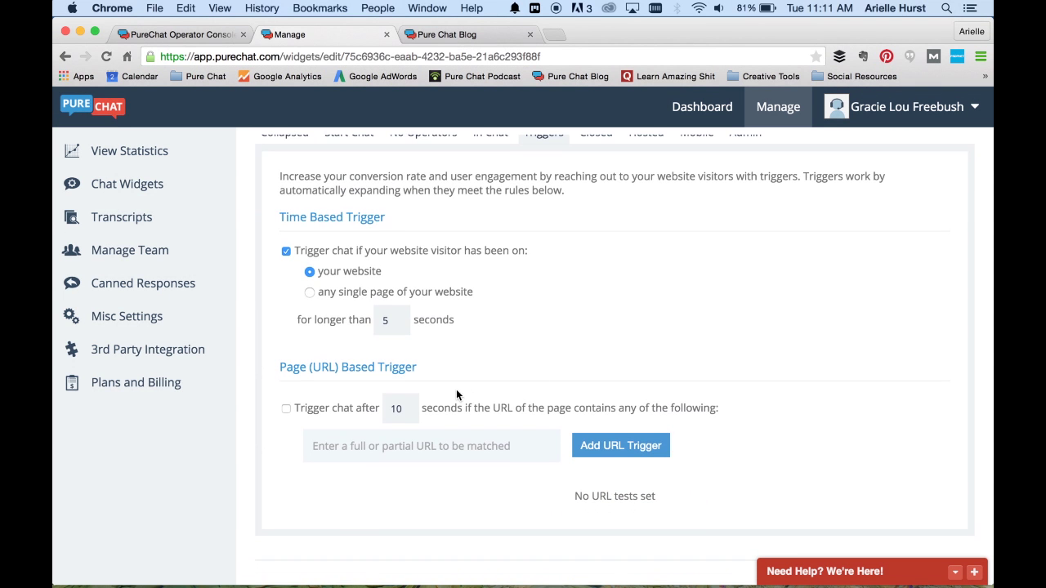
left_click(287, 409)
left_click(331, 439)
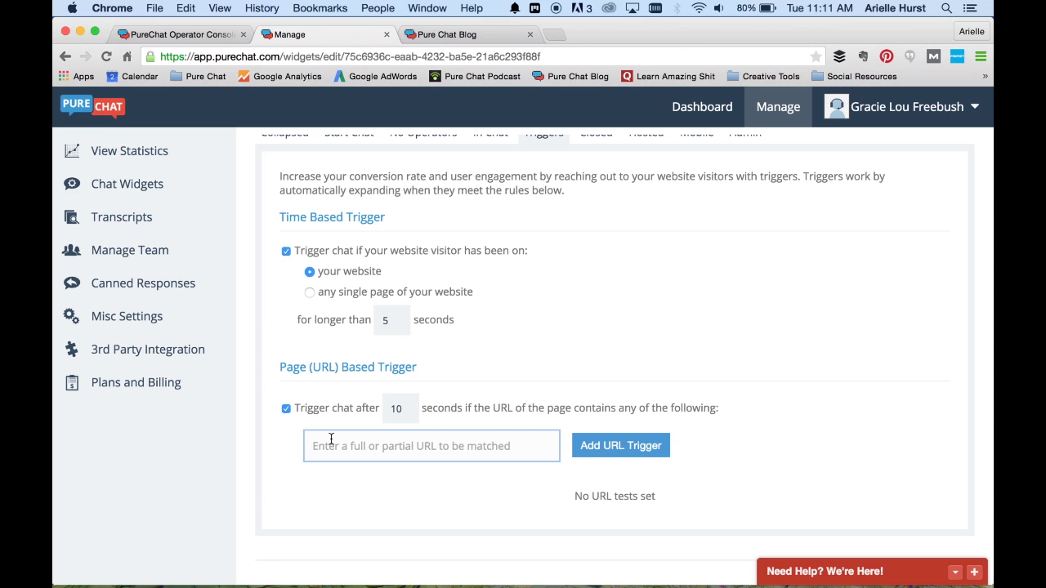
type("blog.purec")
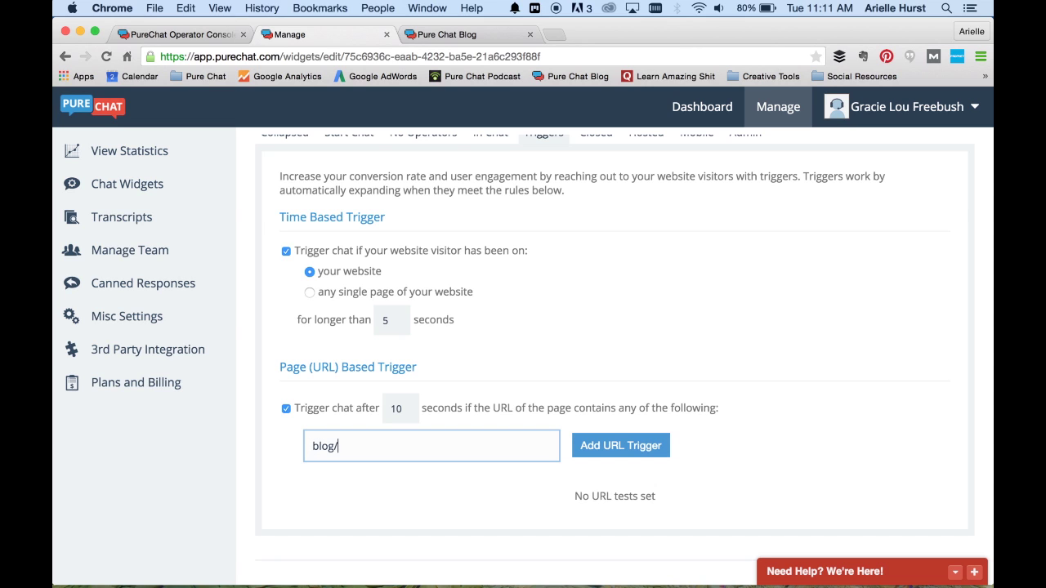
type("hat.com")
type("/mu")
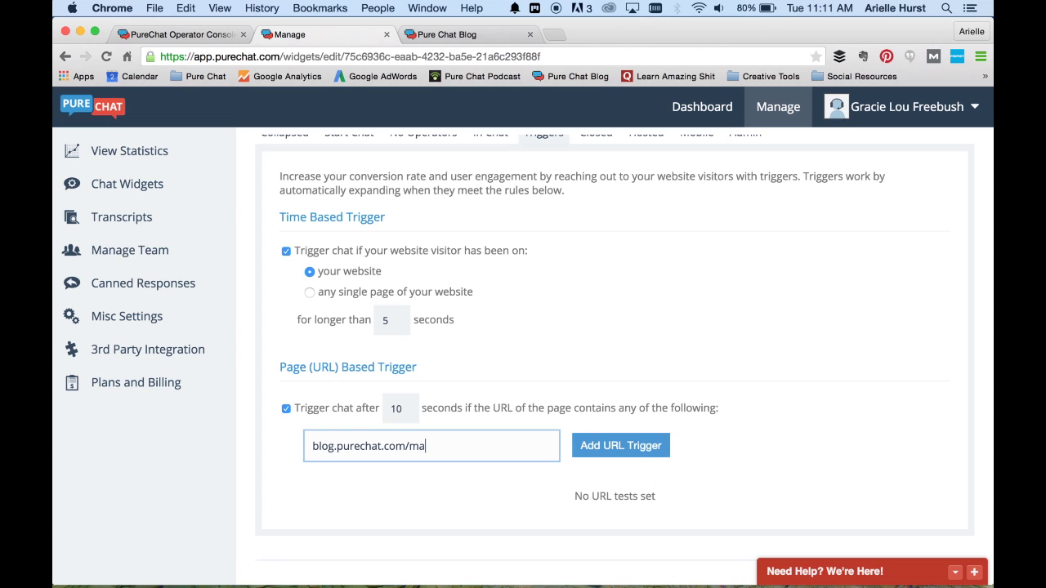
key("BackSpace")
type("ycart")
left_click(580, 445)
left_click(398, 408)
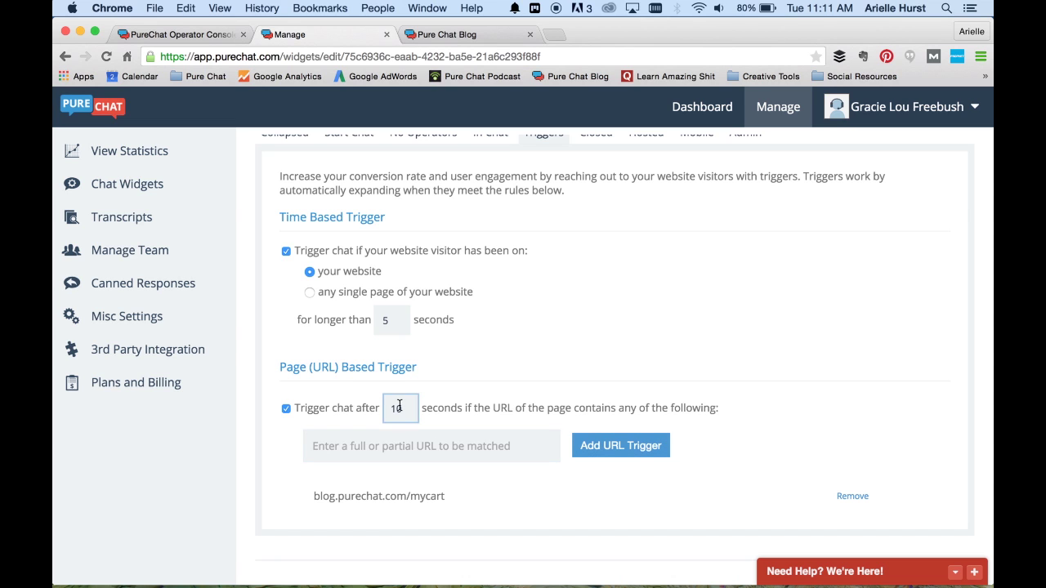
left_click(474, 496)
Set the widget's Start Chat behaviour to Start Chat Automatically and save the widget.
scroll(615, 416, "up", 2)
scroll(614, 416, "up", 3)
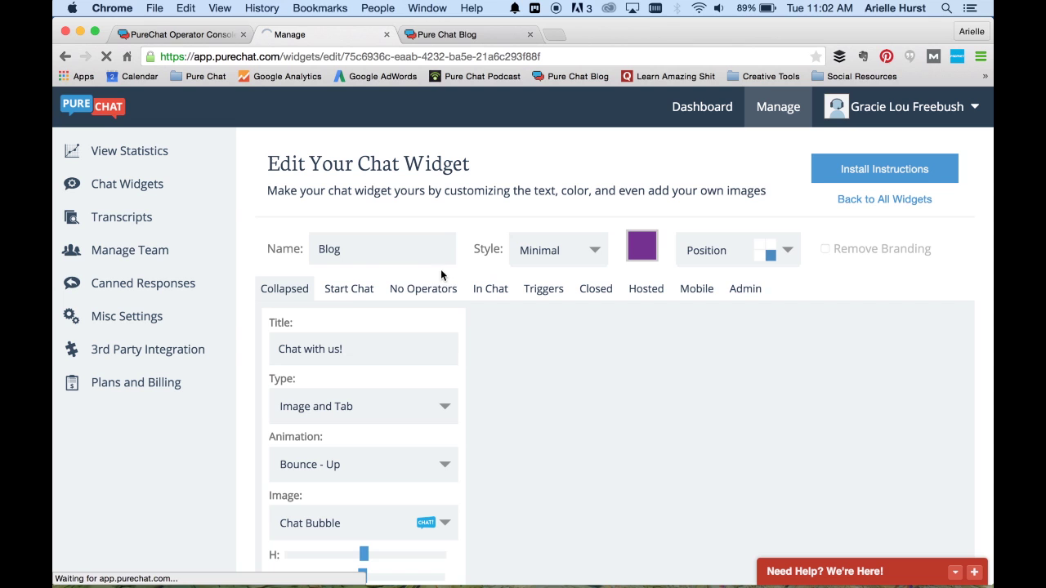
left_click(347, 292)
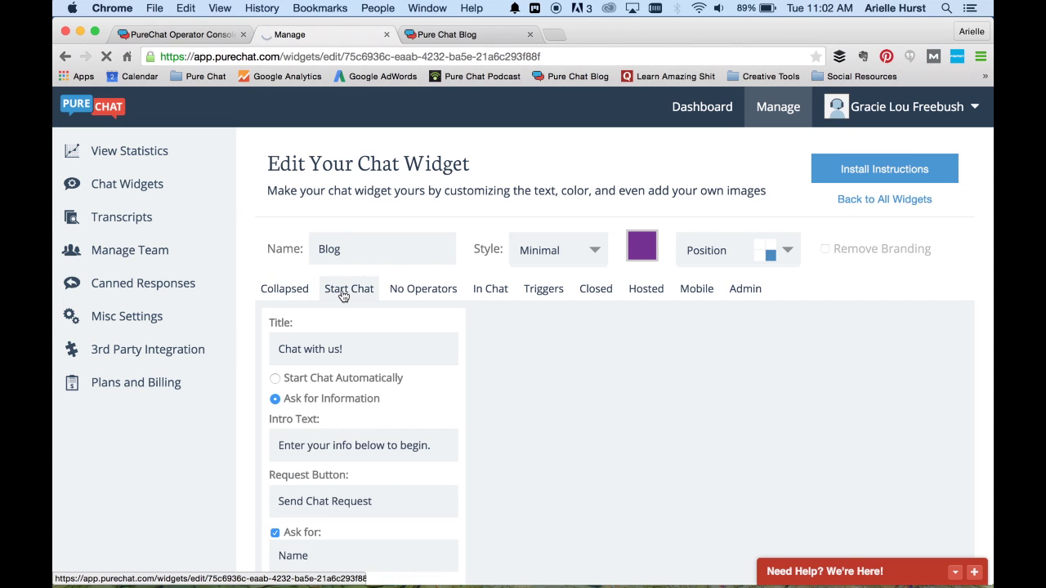
scroll(343, 296, "down", 4)
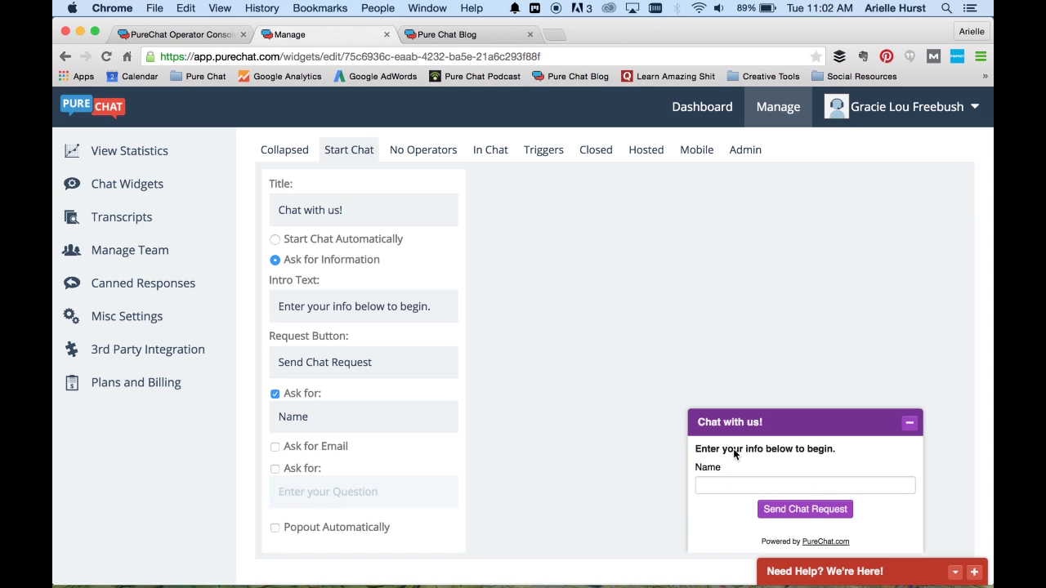
left_click(274, 240)
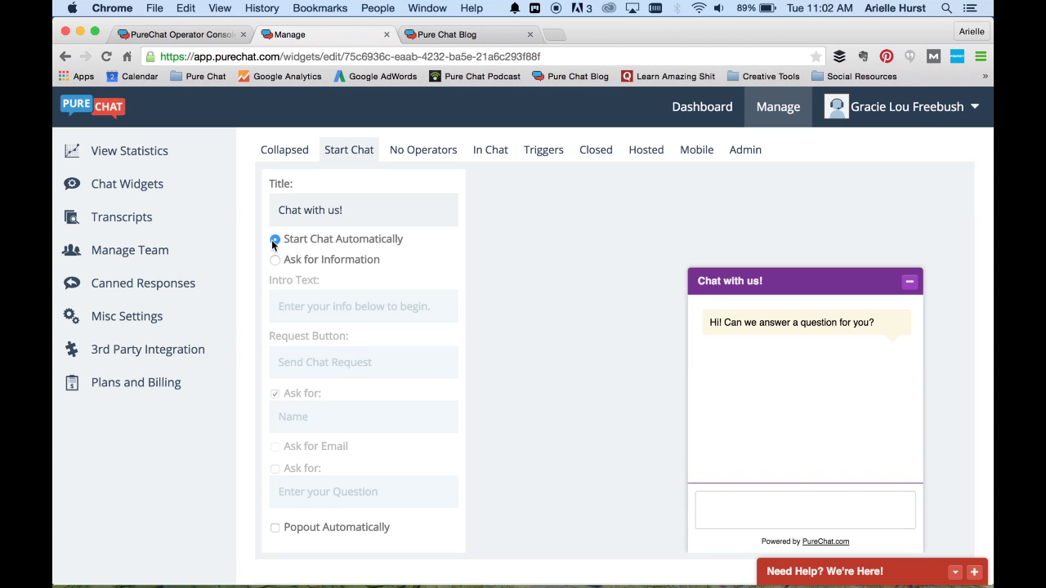
scroll(468, 323, "down", 3)
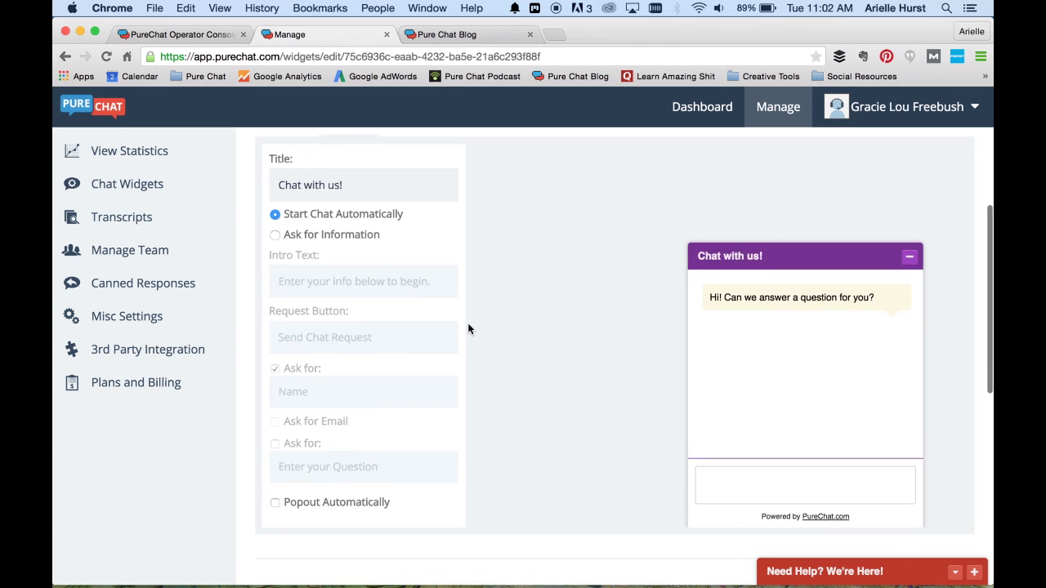
left_click(846, 542)
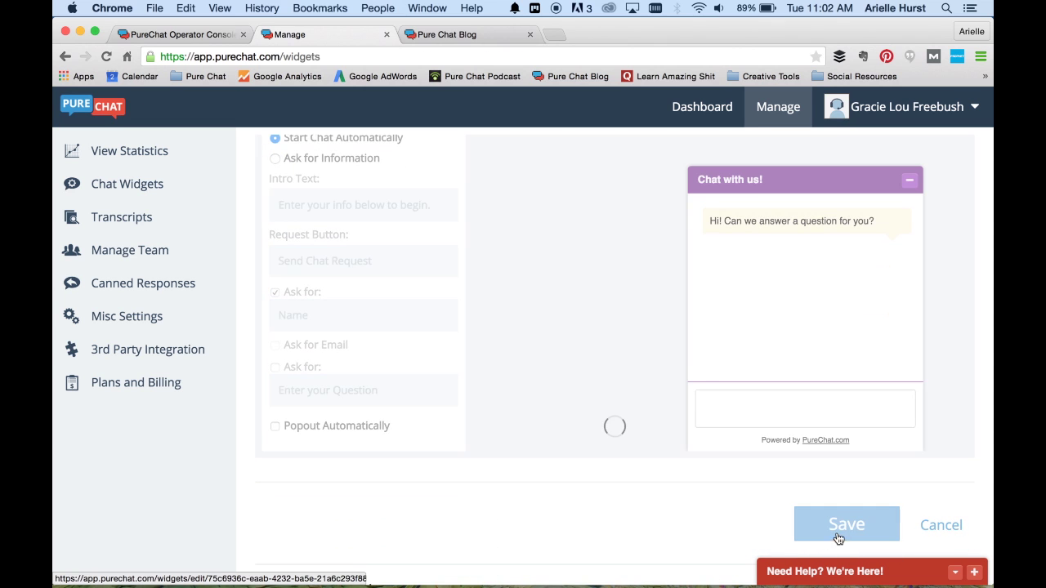
Send the message "Sure! Can you tell me more about your podcast?" through the chat widget on the Pure Chat blog.
left_click(475, 33)
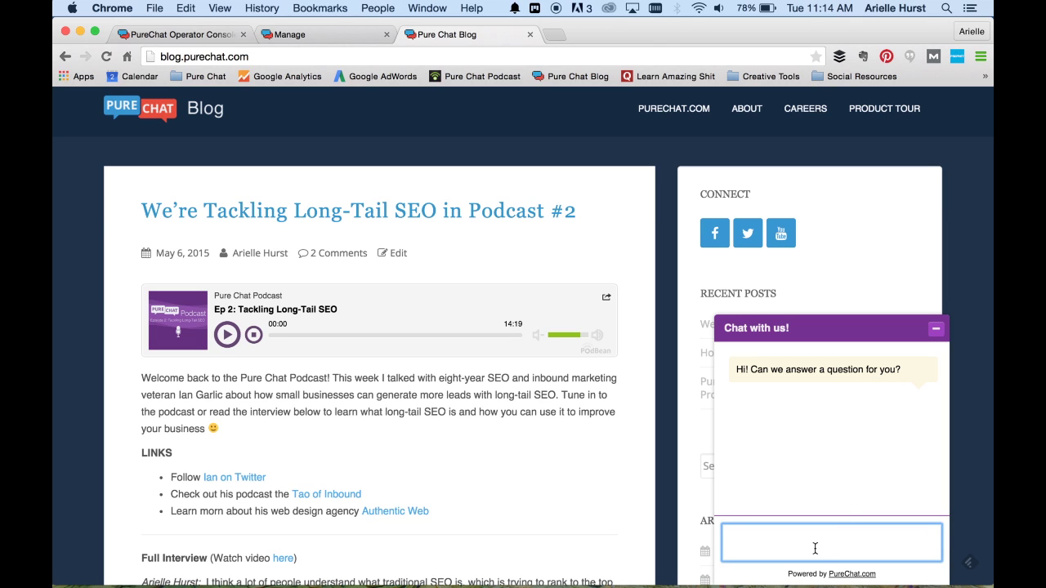
type("Sure ")
type("! Can you can")
key("BackSpace")
key("BackSpace")
key("BackSpace")
type("tell me more abo")
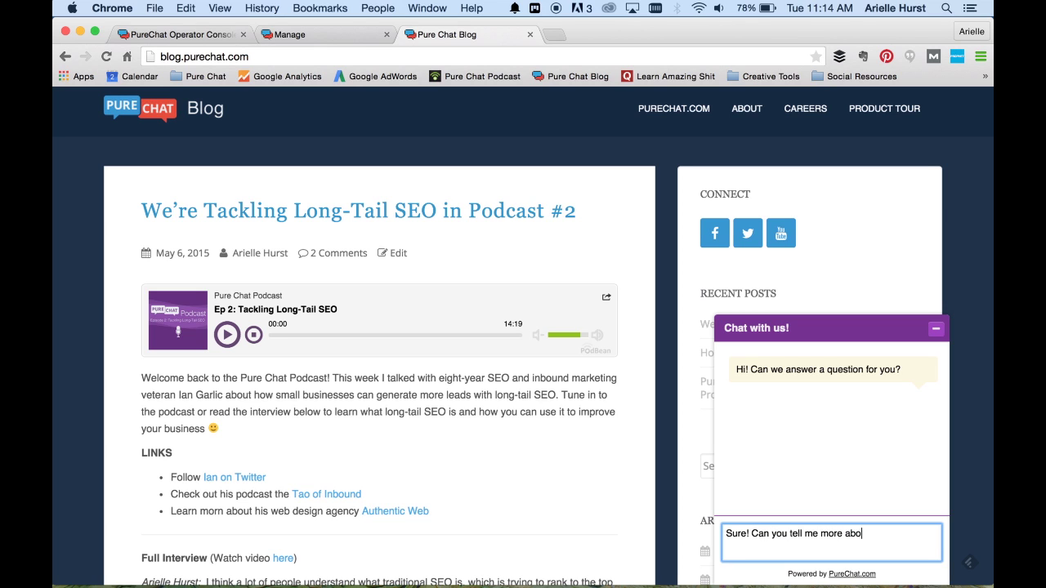
type("ut your podcast?")
key("Return")
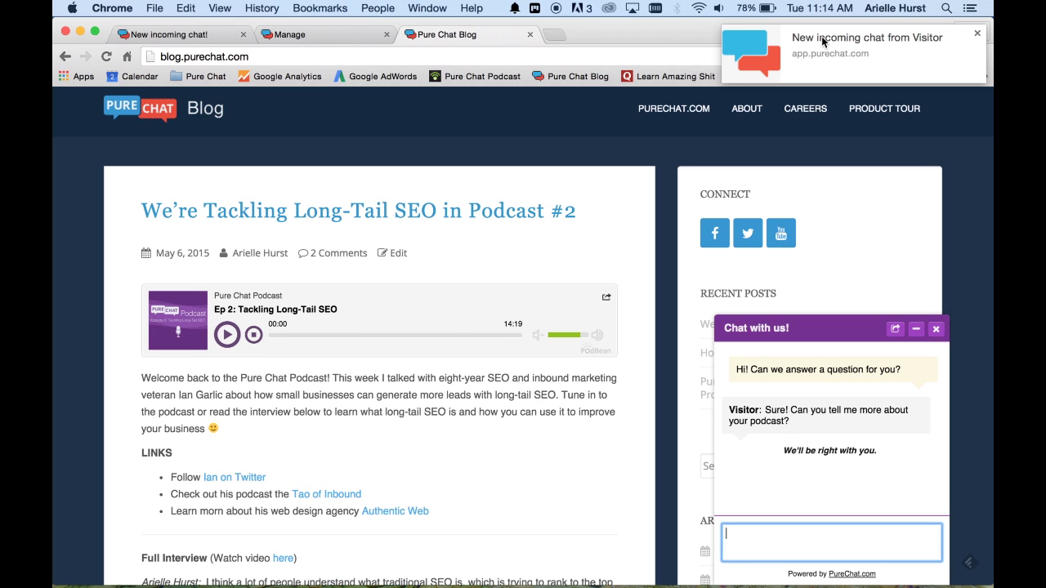
Accept the visitor's incoming chat in the operator console and return to the blog's chat window.
left_click(822, 42)
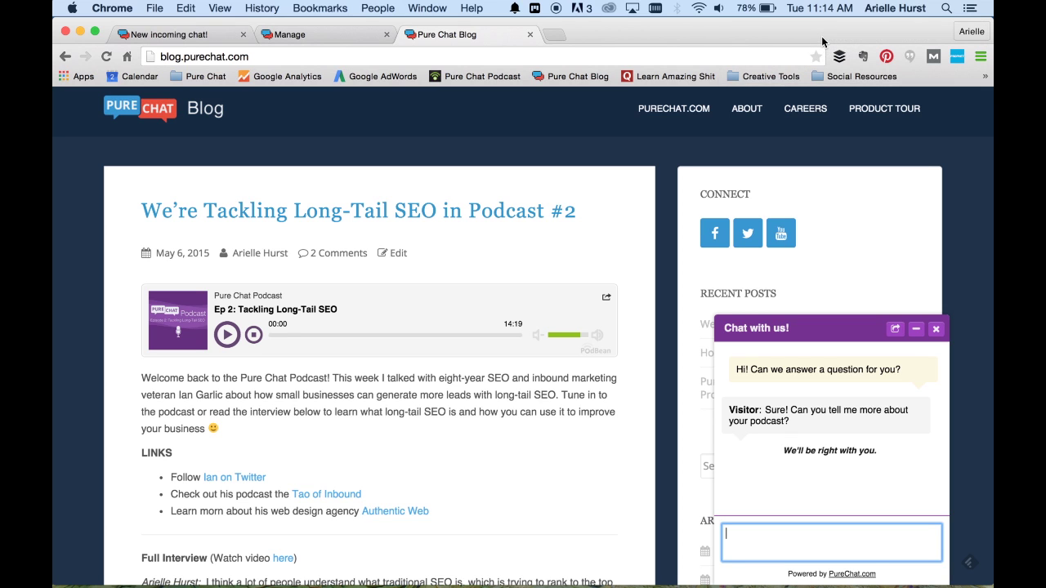
left_click(186, 35)
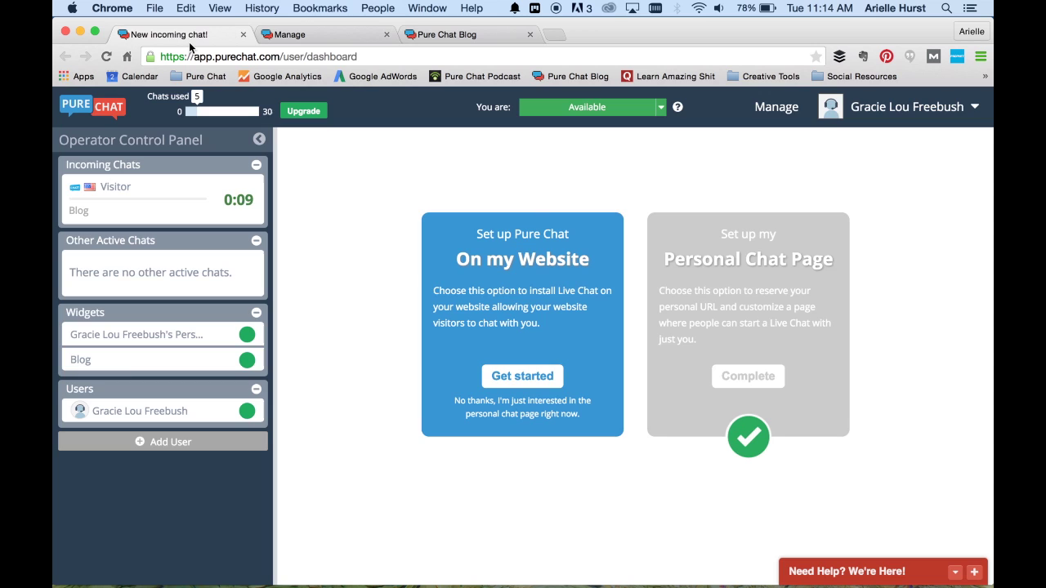
left_click(170, 202)
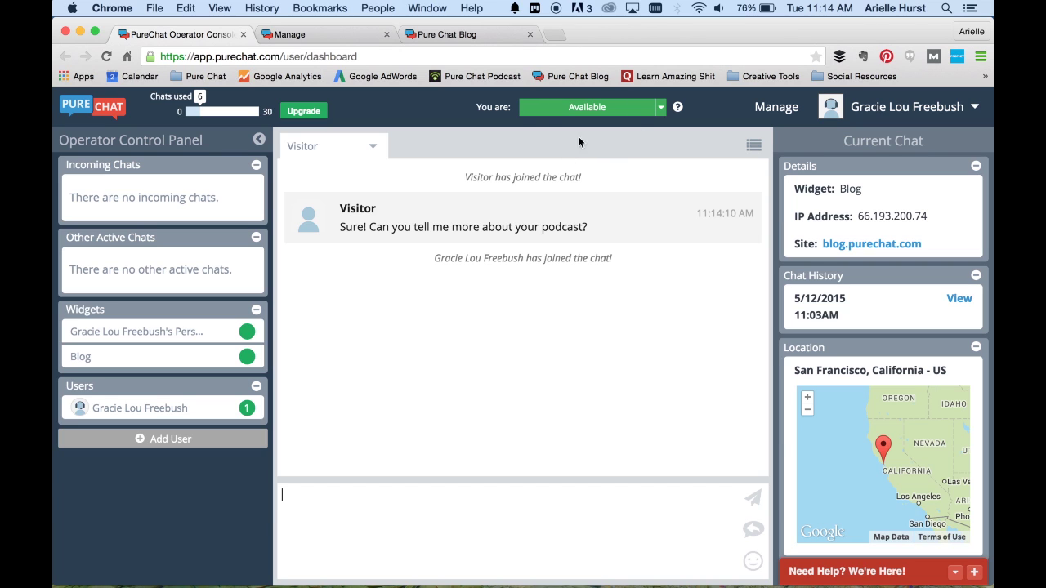
left_click(463, 35)
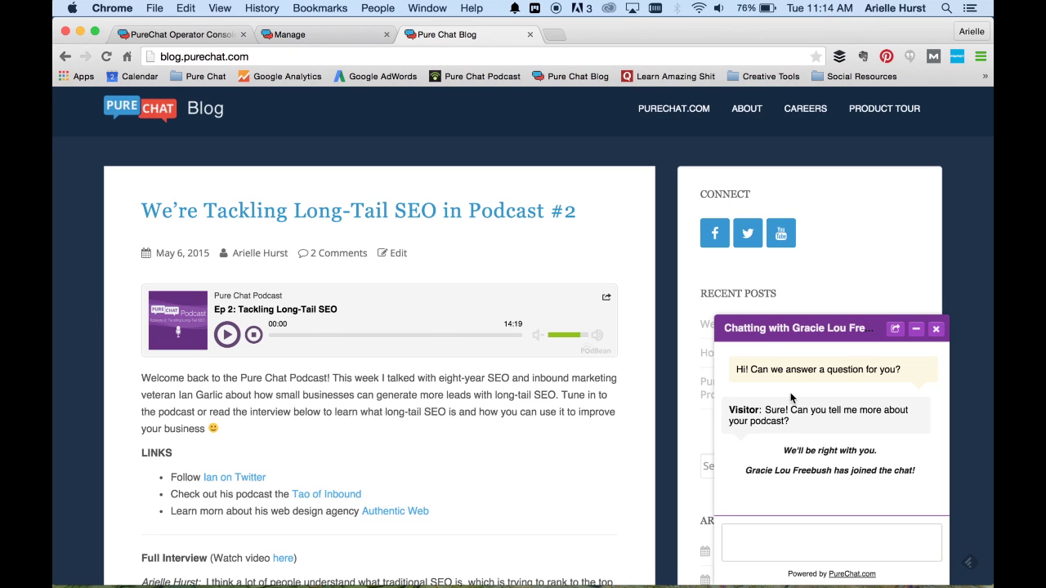